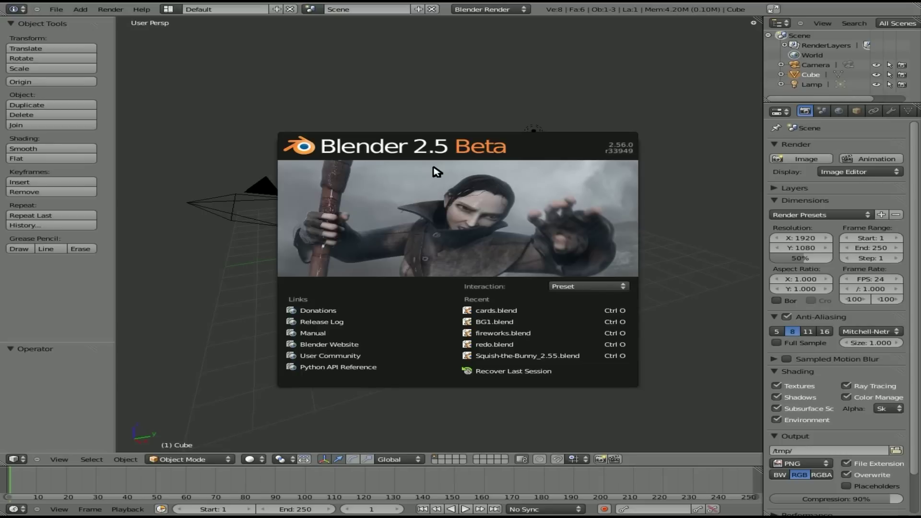
Dismiss the splash screen and add a UV sphere into the cube's mesh in Edit Mode.
click(484, 230)
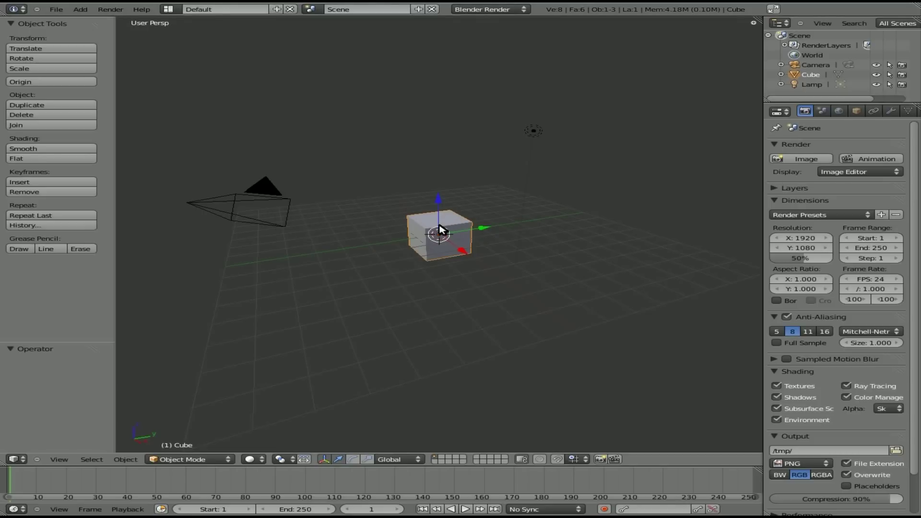
key(Tab)
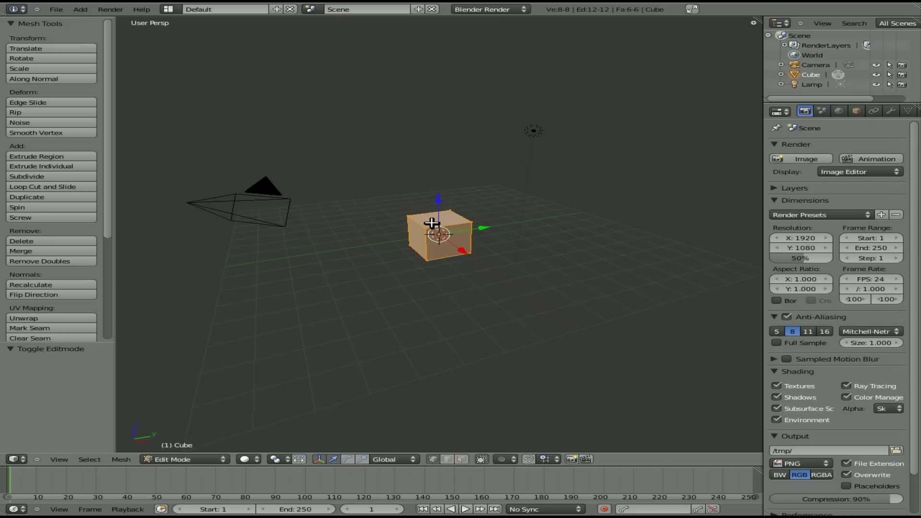
key(space)
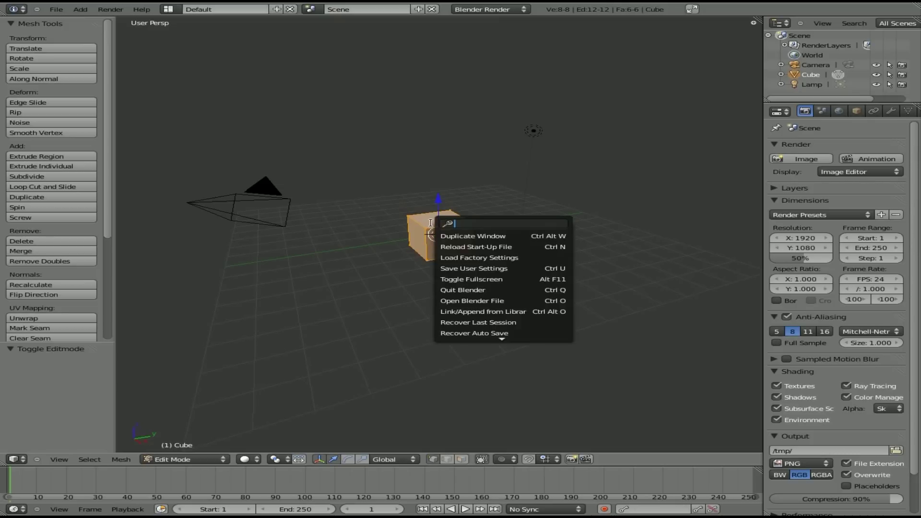
text(ph)
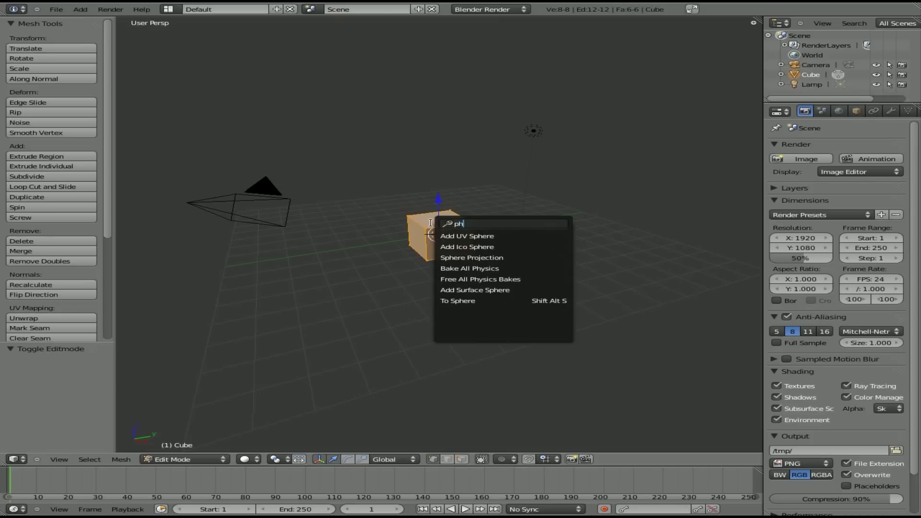
key(BackSpace)
key(BackSpace)
text(sp)
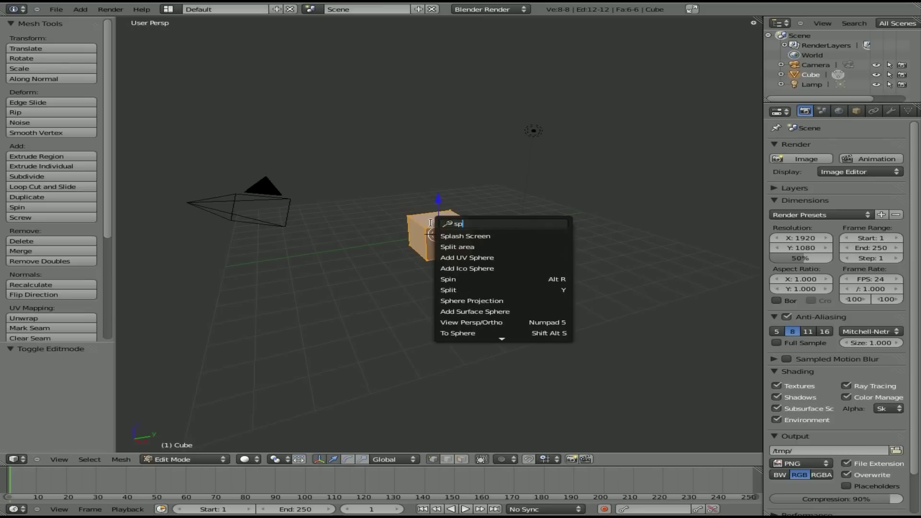
text(h)
key(Return)
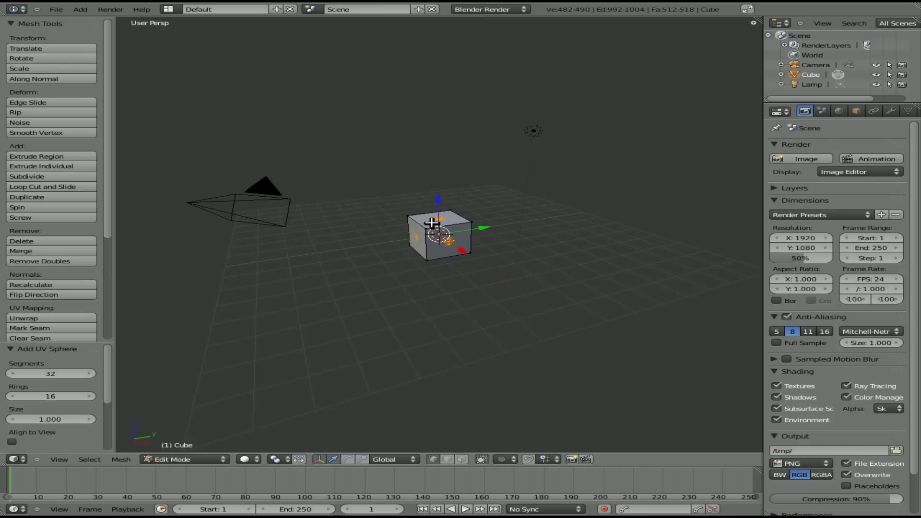
Move the sphere up and to the right of the cube, then return to Object Mode.
key(g)
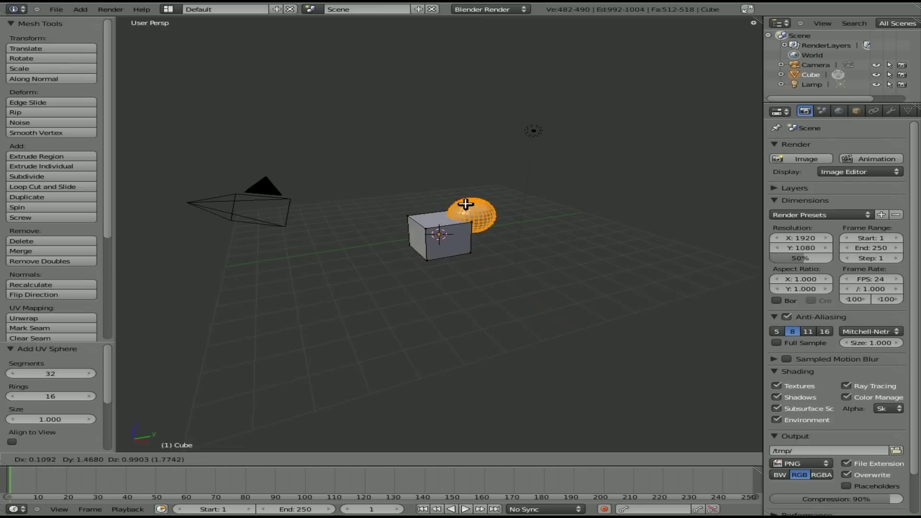
click(468, 206)
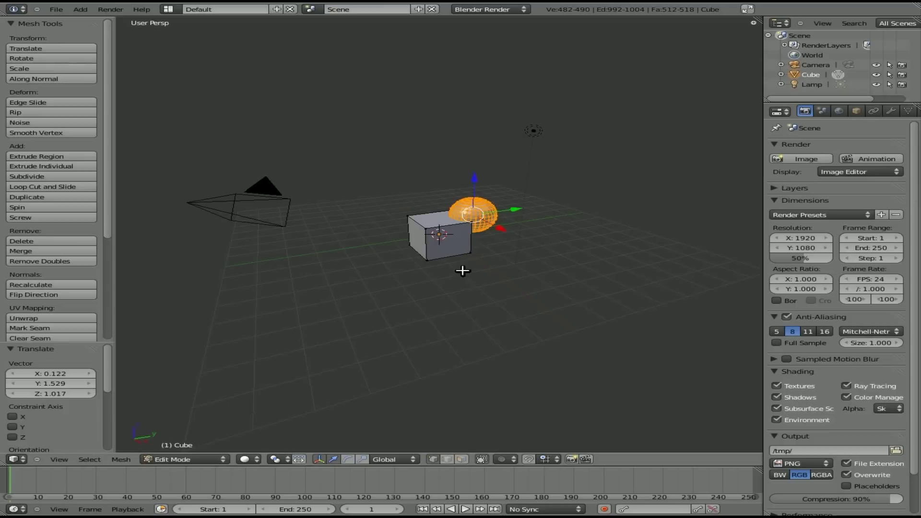
key(g)
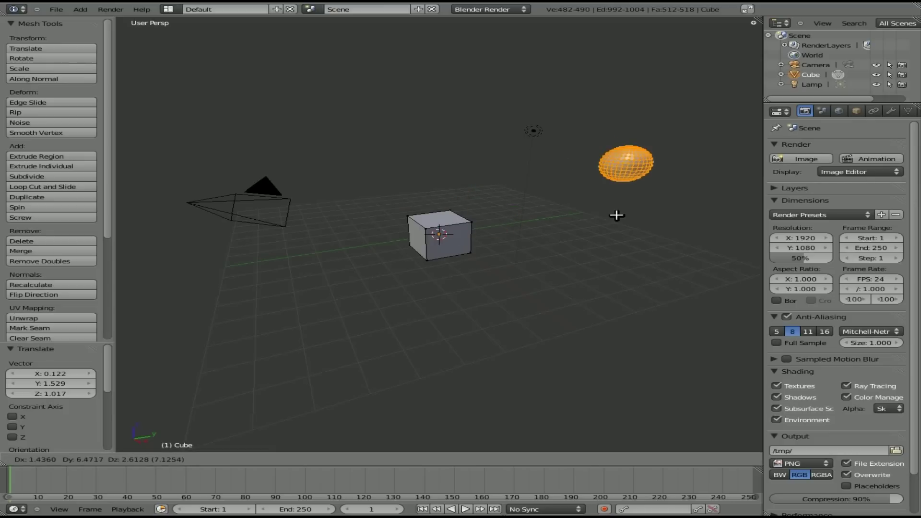
click(617, 215)
key(Tab)
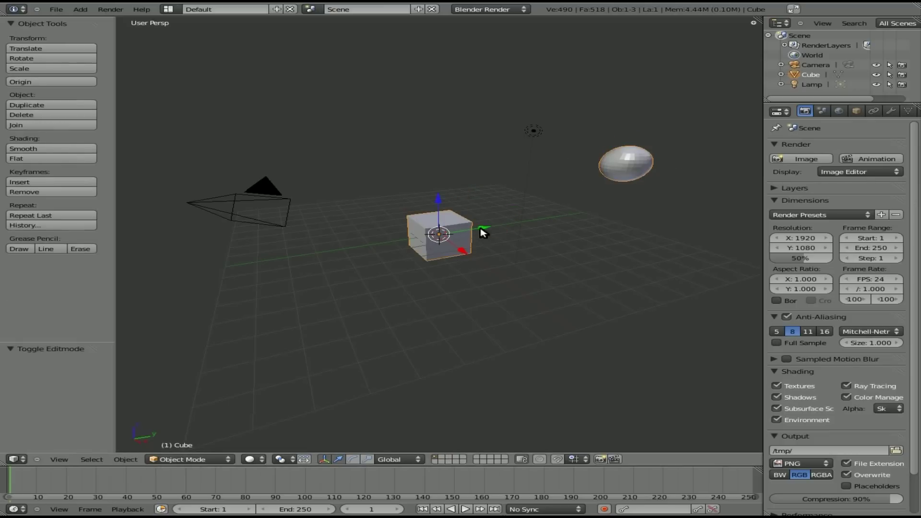
In Edit Mode, move the UV sphere from the upper right back against the cube's side.
key(Tab)
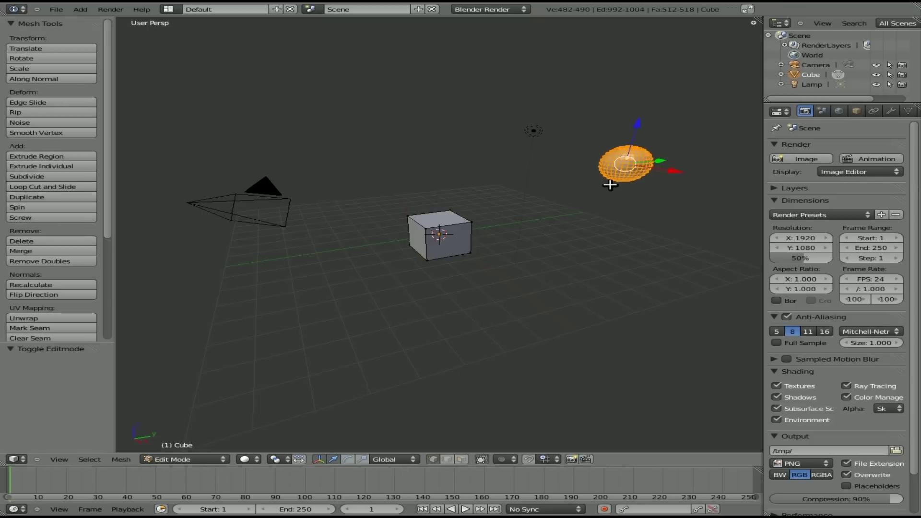
key(g)
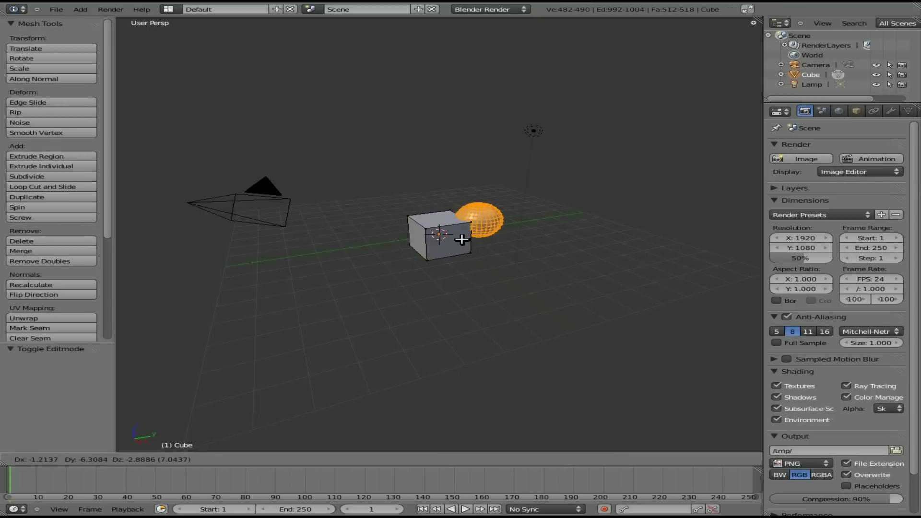
click(461, 236)
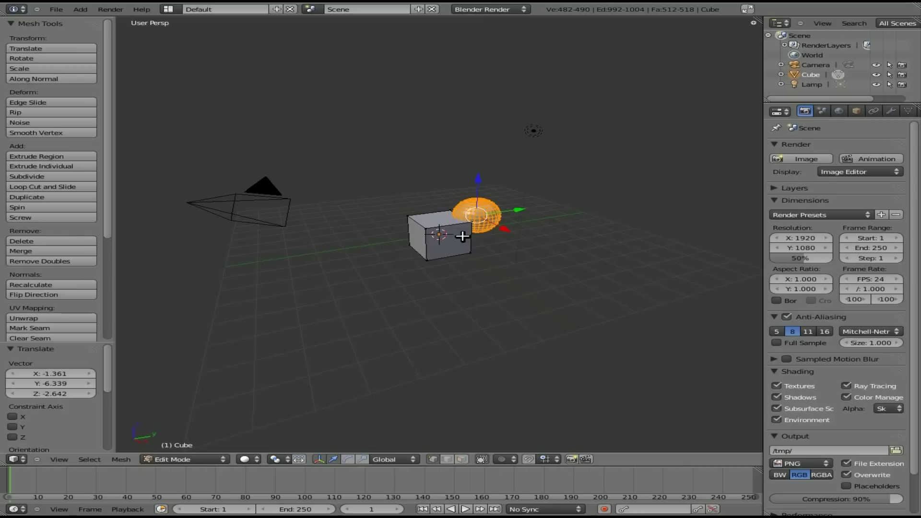
Add a 32-vertex cylinder to the mesh and place it against the cube's left side.
key(space)
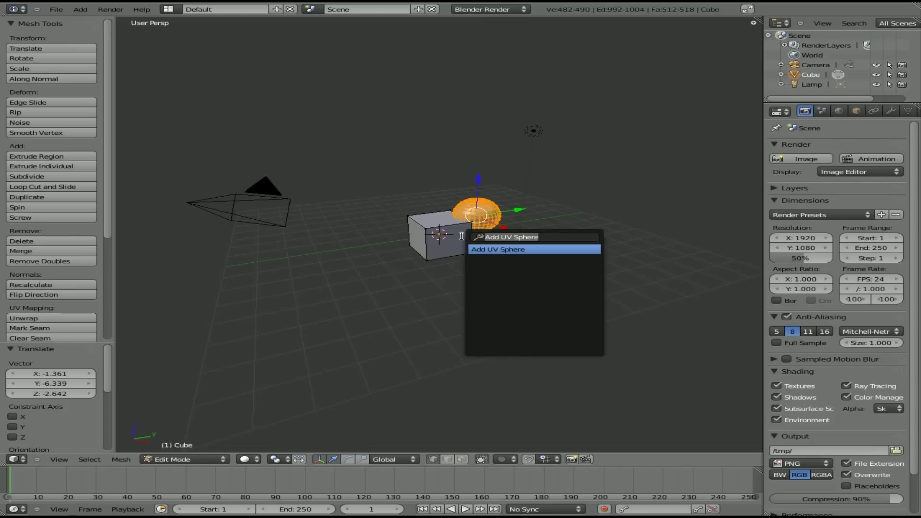
text(cy)
key(Return)
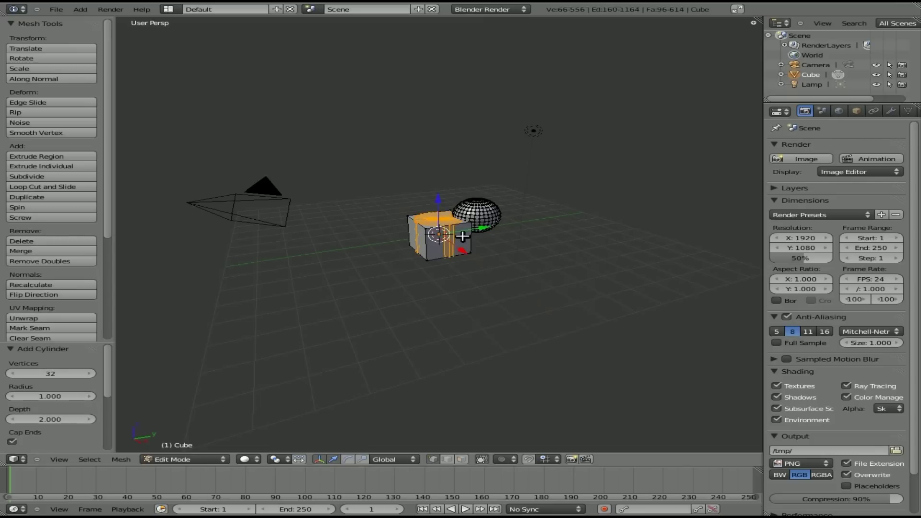
key(g)
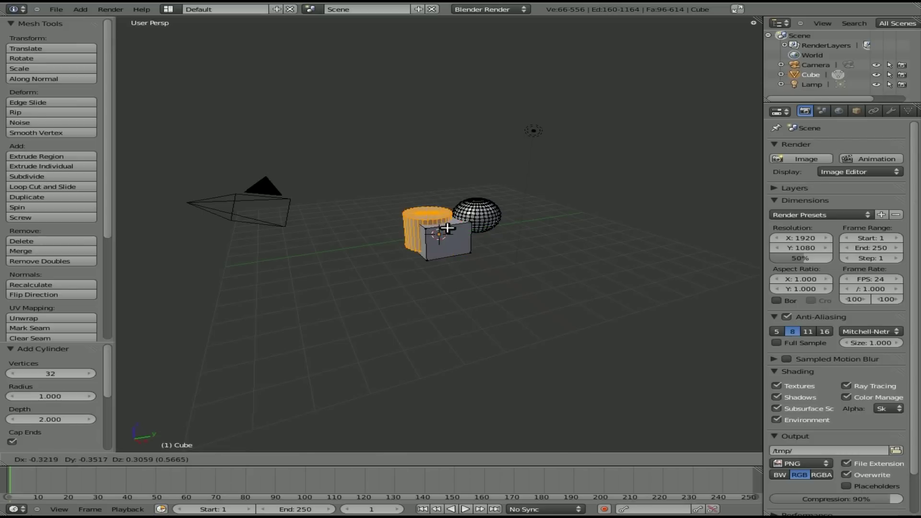
click(440, 224)
key(Tab)
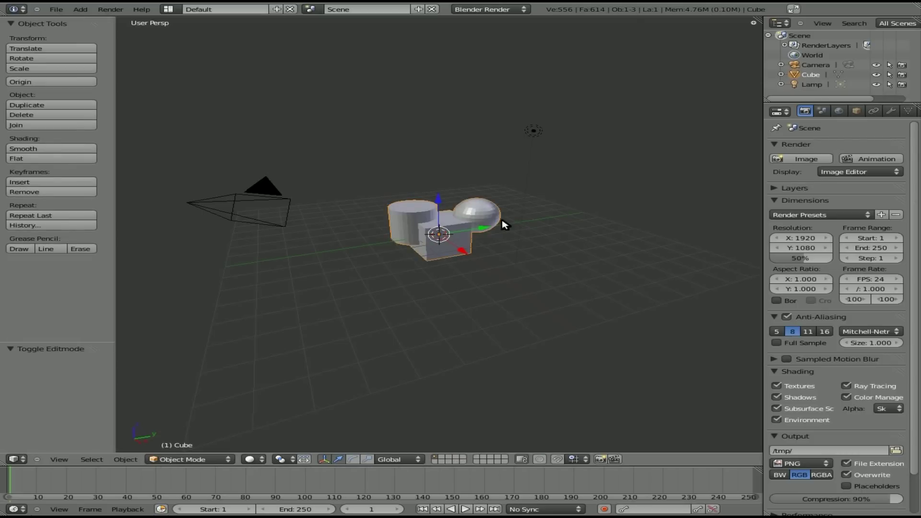
key(Tab)
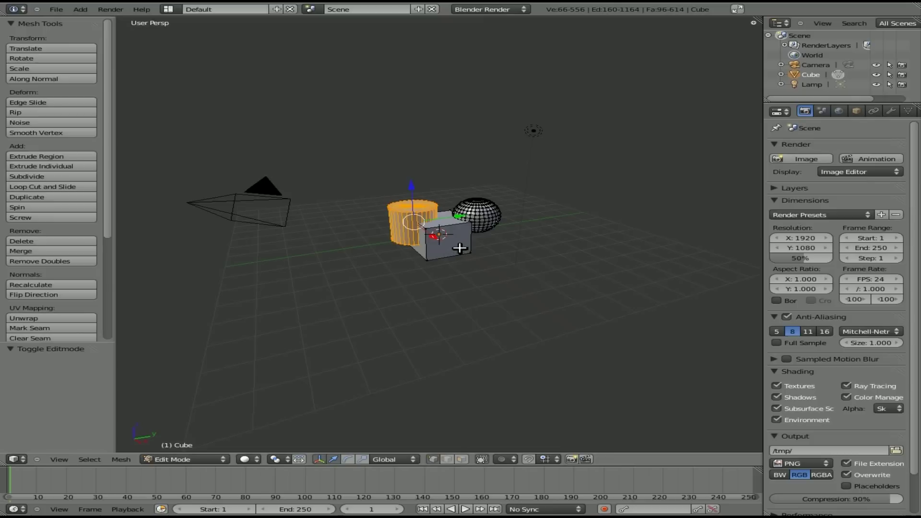
Select the sphere's top vertex, grow the selection three rings, then shrink it back.
right_click(436, 209)
right_click(491, 211)
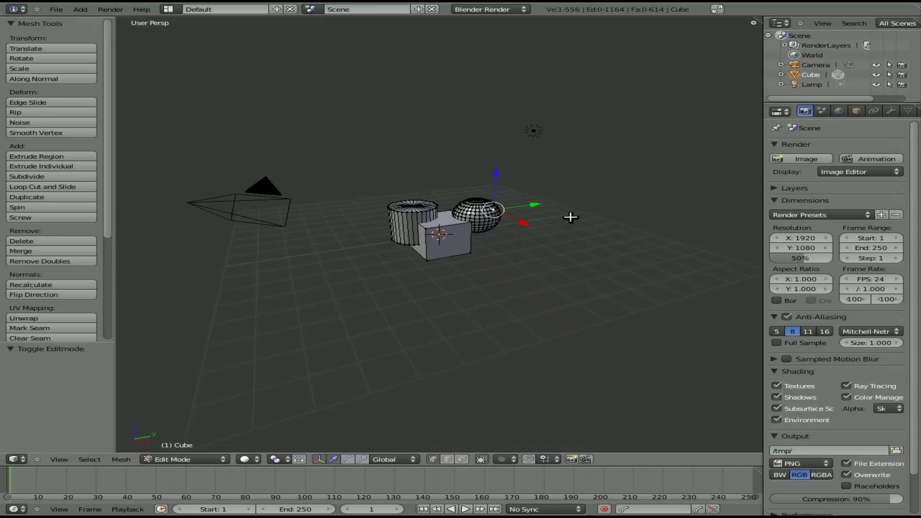
right_click(481, 204)
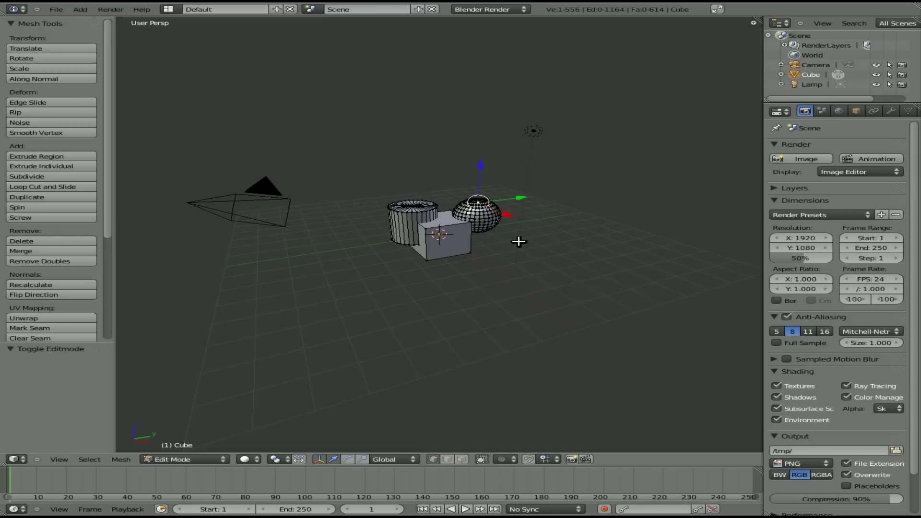
key(ctrl+KP_Add)
key(ctrl+KP_Add)
key(ctrl+KP_Add)
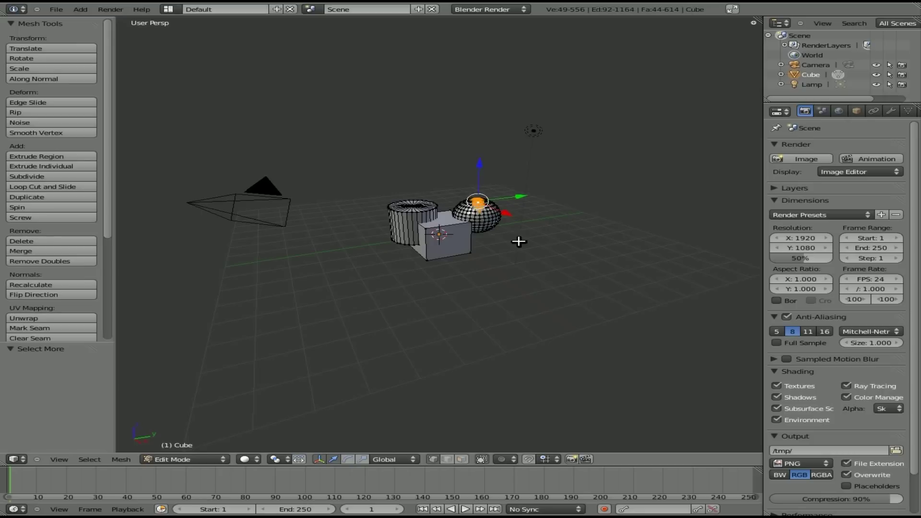
key(ctrl+KP_Add)
key(ctrl+KP_Add)
key(ctrl+KP_Add)
key(ctrl+KP_Add)
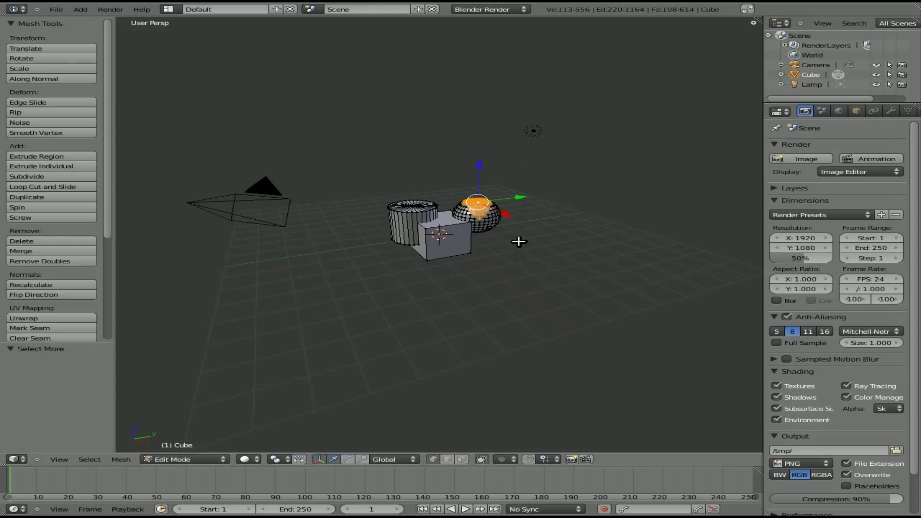
key(ctrl+KP_Add)
key(ctrl+KP_Add)
key(ctrl+KP_Add)
key(ctrl+KP_Add)
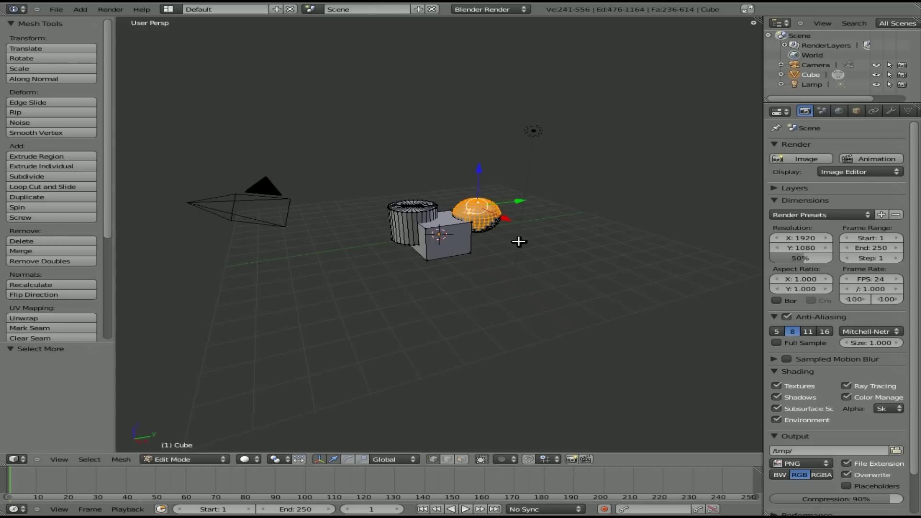
key(ctrl+KP_Subtract)
key(ctrl+KP_Subtract)
key(ctrl+KP_Subtract)
key(ctrl+KP_Subtract)
key(ctrl+KP_Subtract)
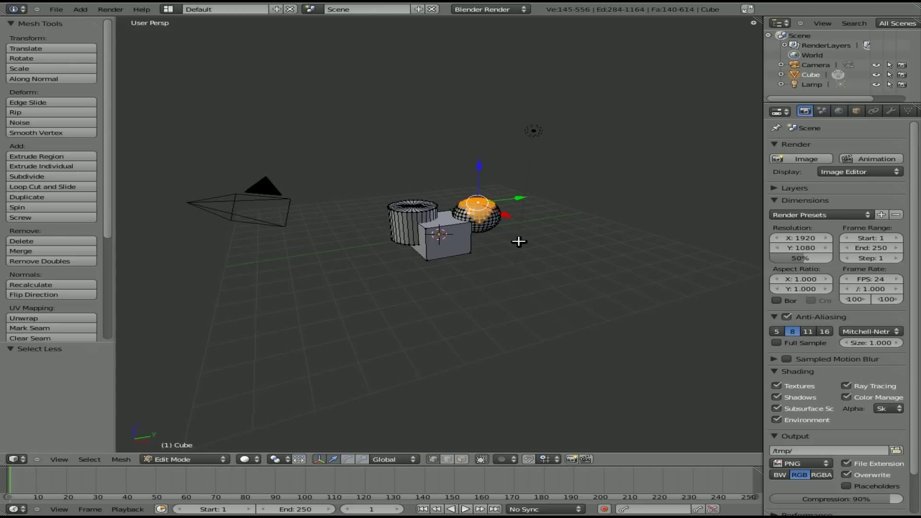
key(ctrl+KP_Subtract)
key(ctrl+KP_Subtract)
key(ctrl+KP_Subtract)
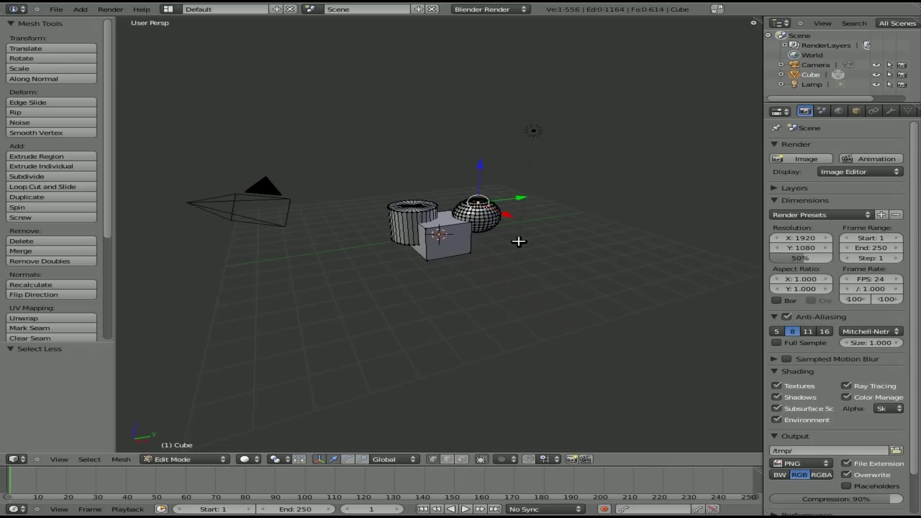
Add a second sphere vertex and grow the selection outward two more rings.
shift+right_click(495, 217)
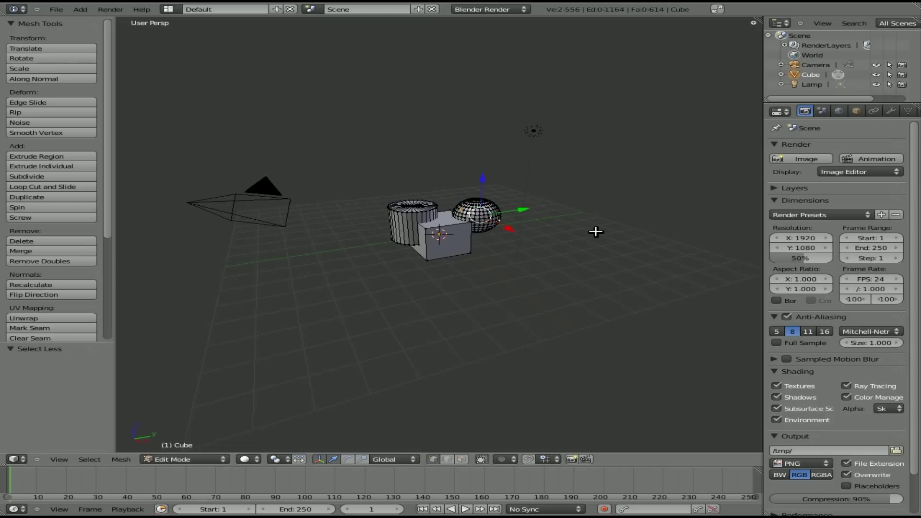
key(ctrl+KP_Add)
key(ctrl+KP_Add)
key(ctrl+KP_Add)
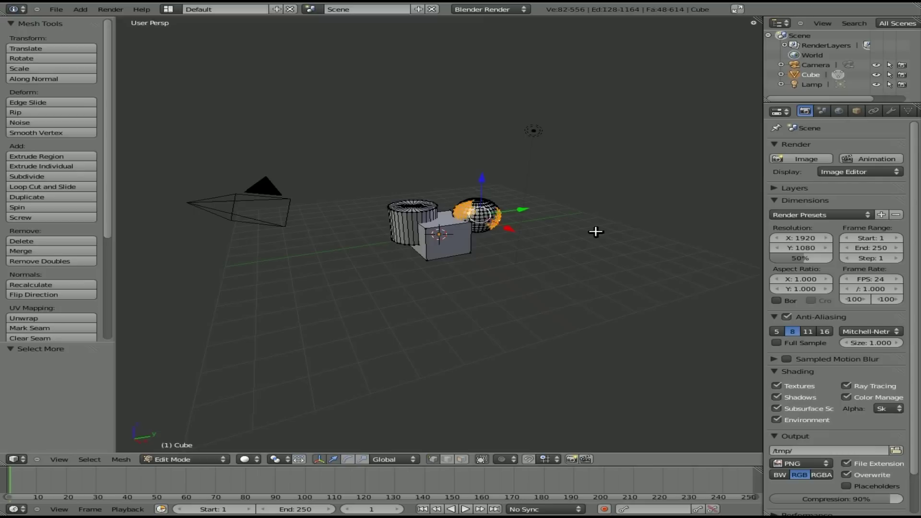
key(ctrl+KP_Add)
key(ctrl+KP_Add)
key(ctrl+KP_Add)
key(ctrl+KP_Add)
key(ctrl+KP_Add)
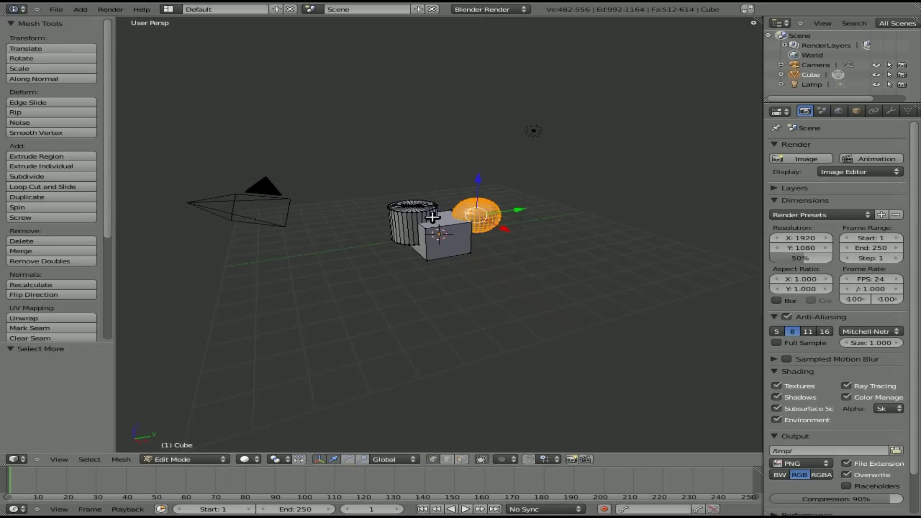
Select the whole cylinder with Ctrl+L and shift it slightly further left beside the cube.
right_click(416, 211)
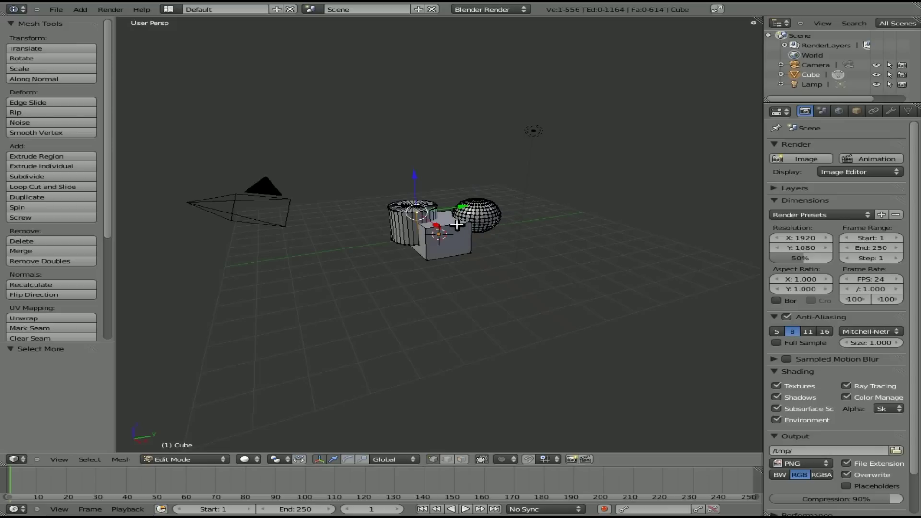
key(ctrl+l)
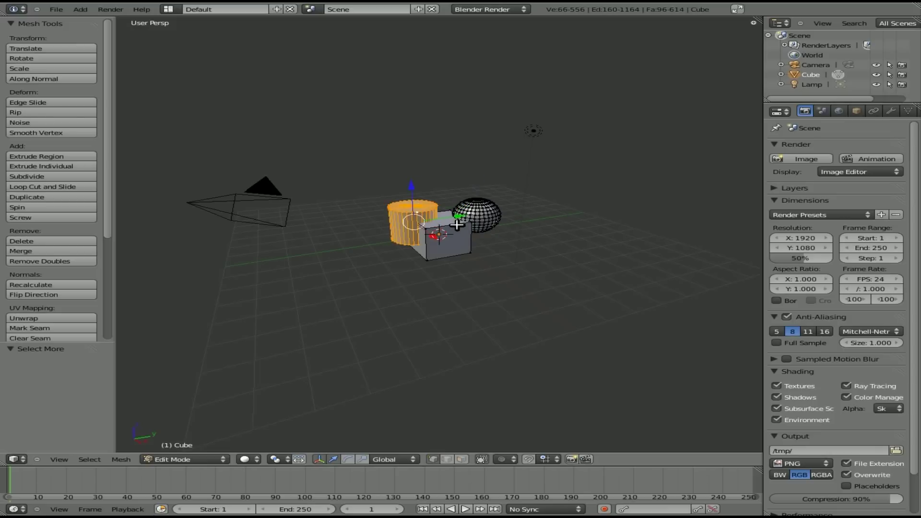
key(g)
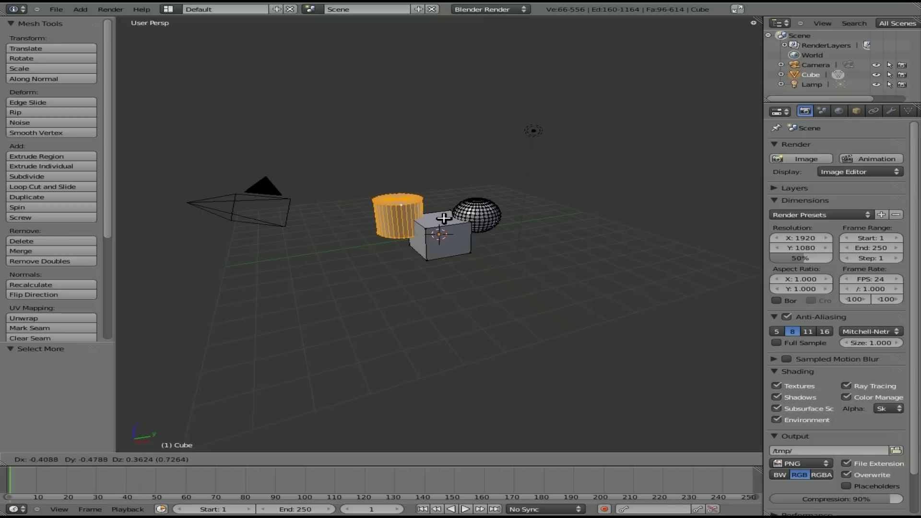
click(425, 200)
right_click(425, 200)
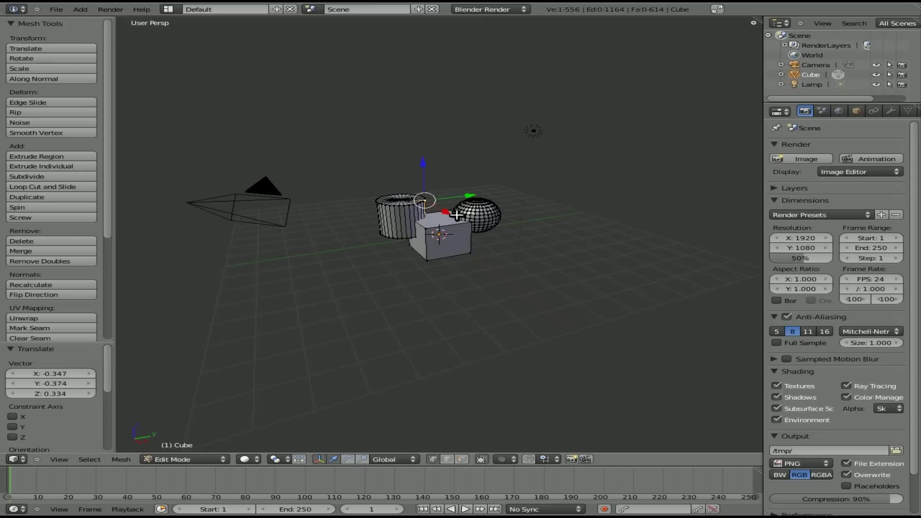
Grow a selection across the sphere from one vertex, then start and cancel a move.
right_click(485, 216)
key(ctrl+KP_Add)
key(ctrl+KP_Add)
key(ctrl+KP_Add)
key(ctrl+KP_Add)
key(ctrl+KP_Add)
key(ctrl+KP_Add)
key(ctrl+KP_Add)
key(ctrl+KP_Add)
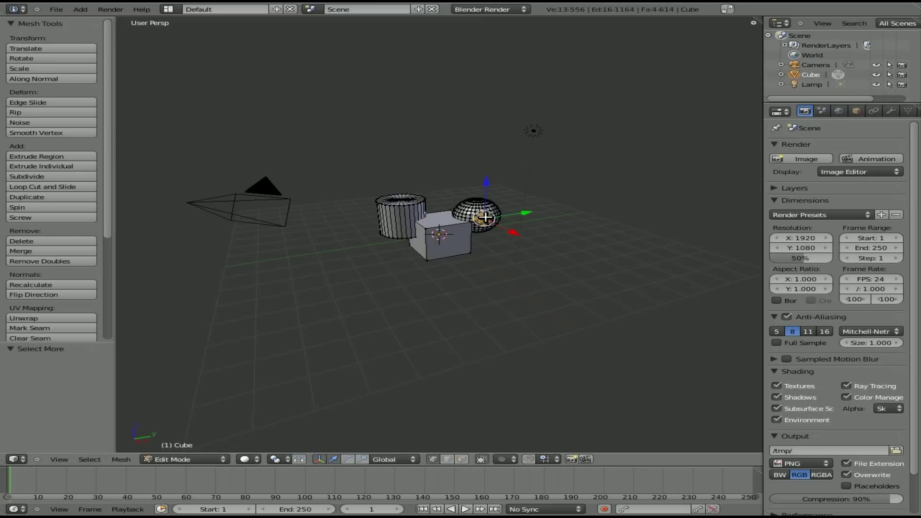
key(ctrl+KP_Add)
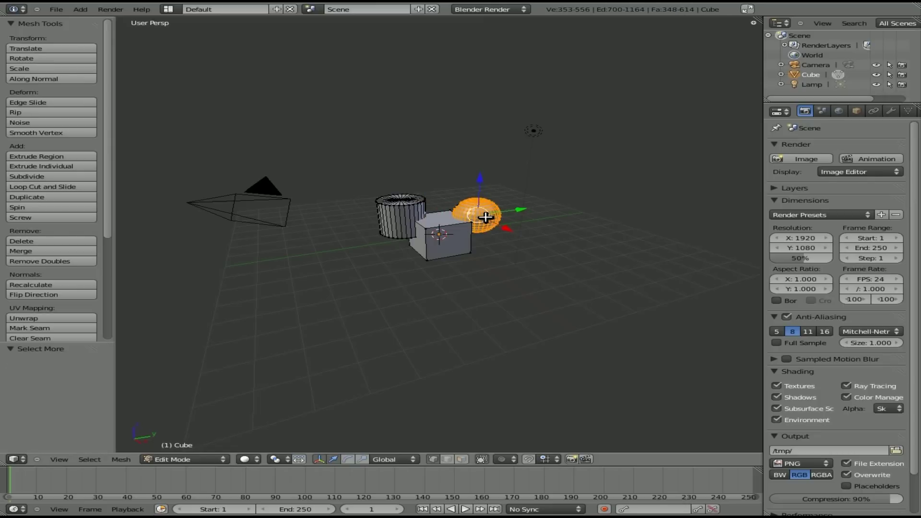
key(g)
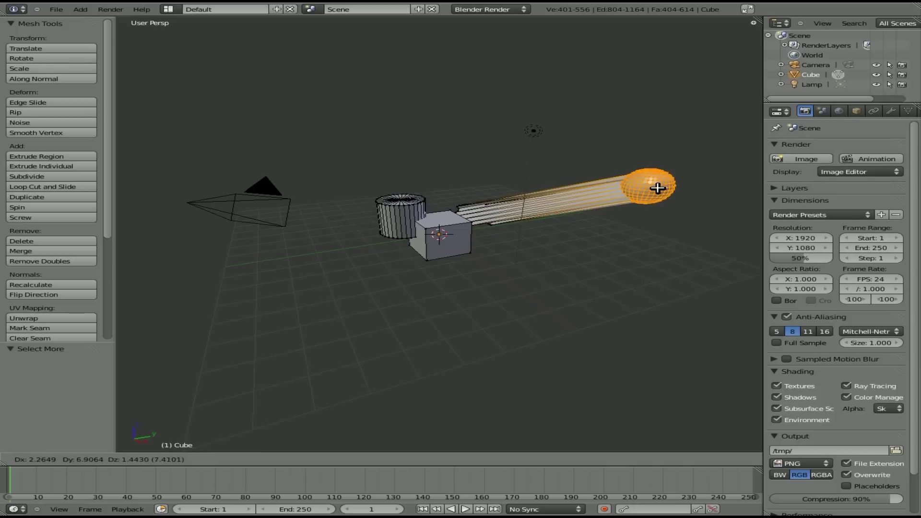
key(Escape)
Select the whole cylinder, then the whole sphere, each with Ctrl+L linked selection.
right_click(418, 205)
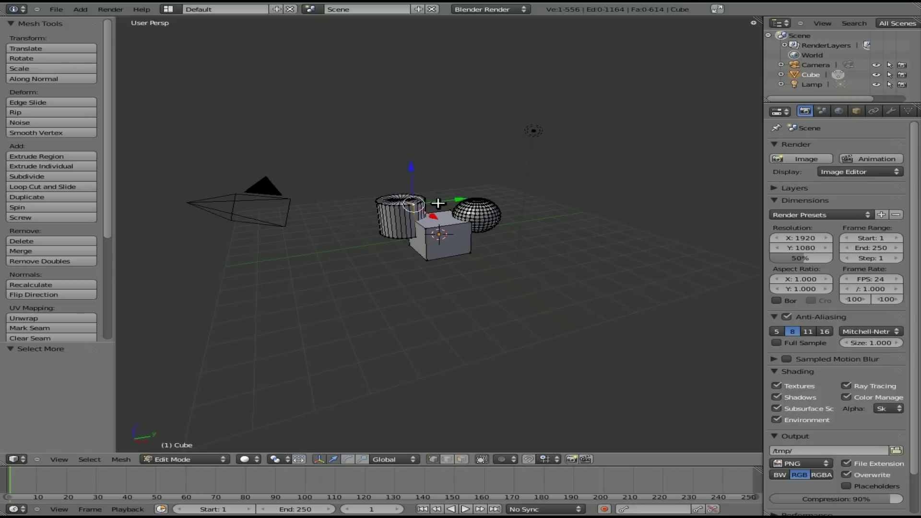
key(ctrl+l)
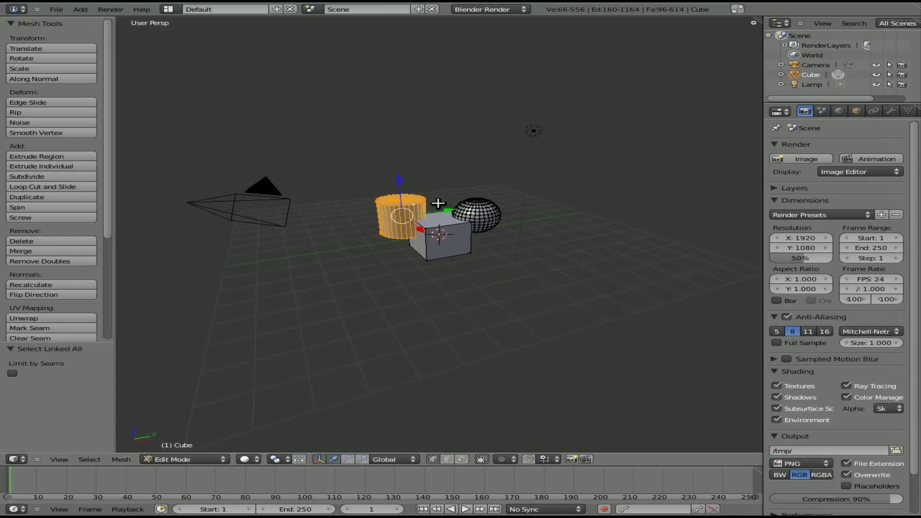
right_click(471, 211)
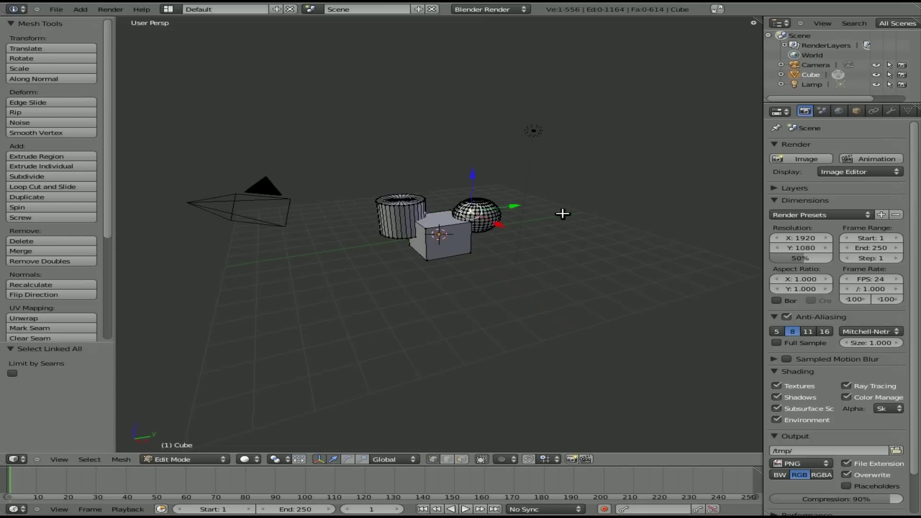
key(ctrl+l)
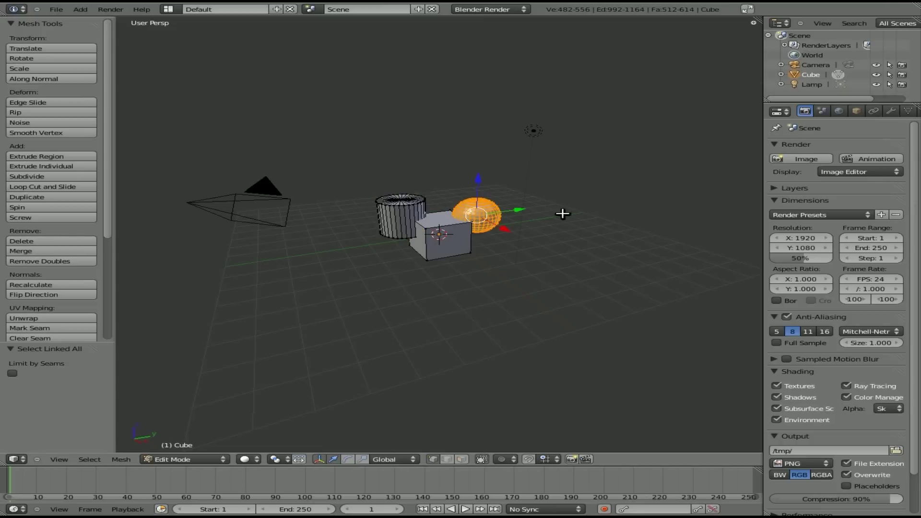
Select the cylinder with Ctrl+L, add the sphere with L, then cancel a move.
right_click(386, 205)
key(ctrl+l)
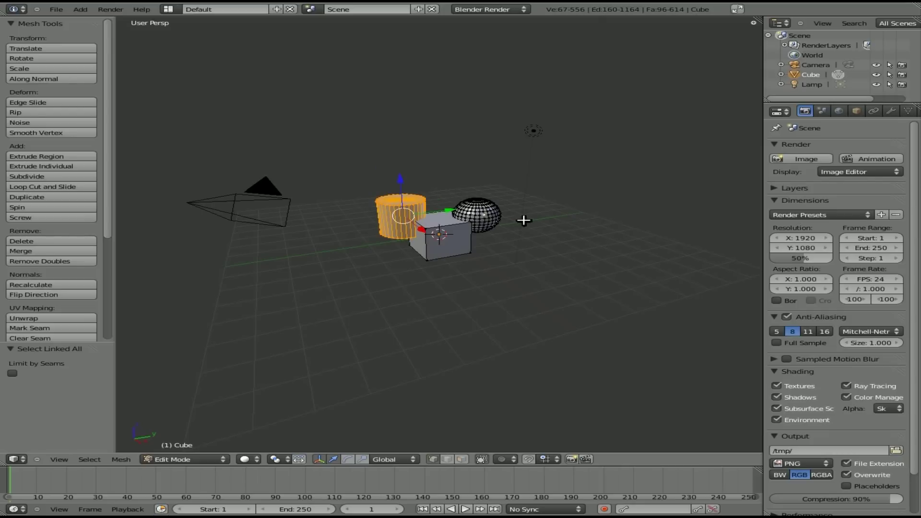
key(l)
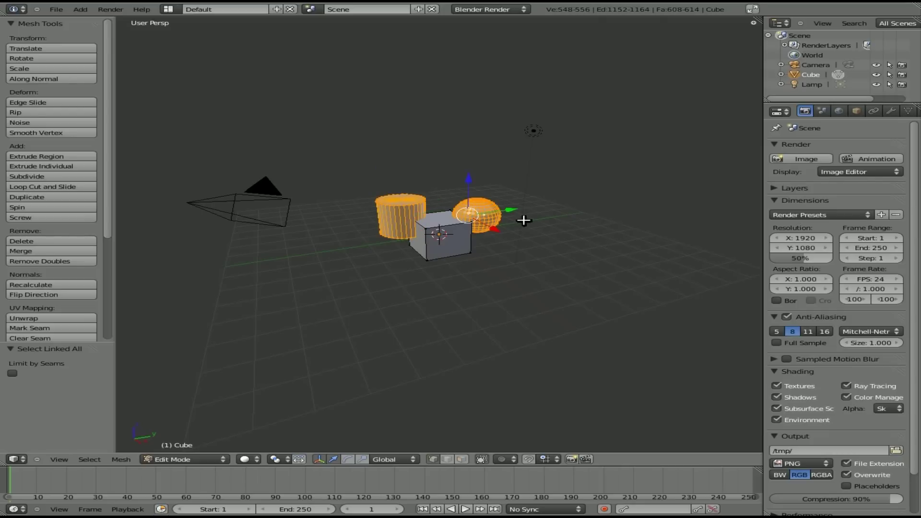
key(g)
right_click(542, 168)
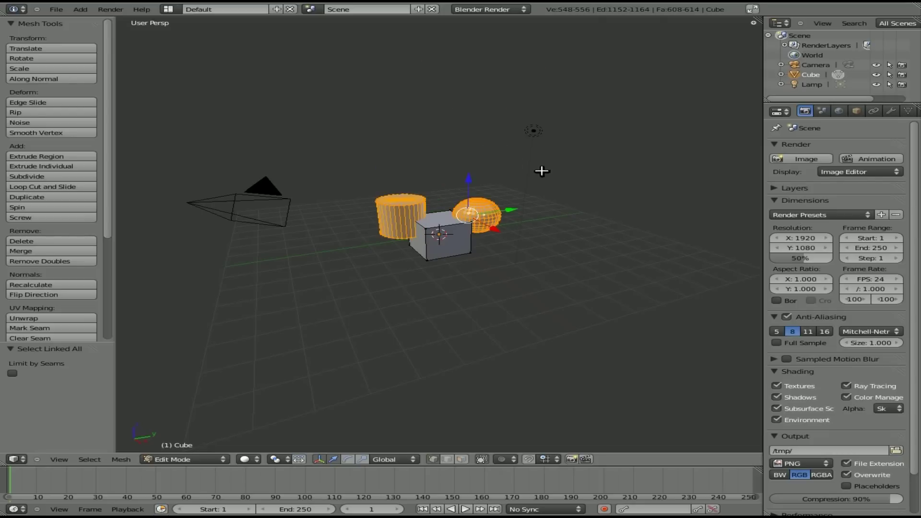